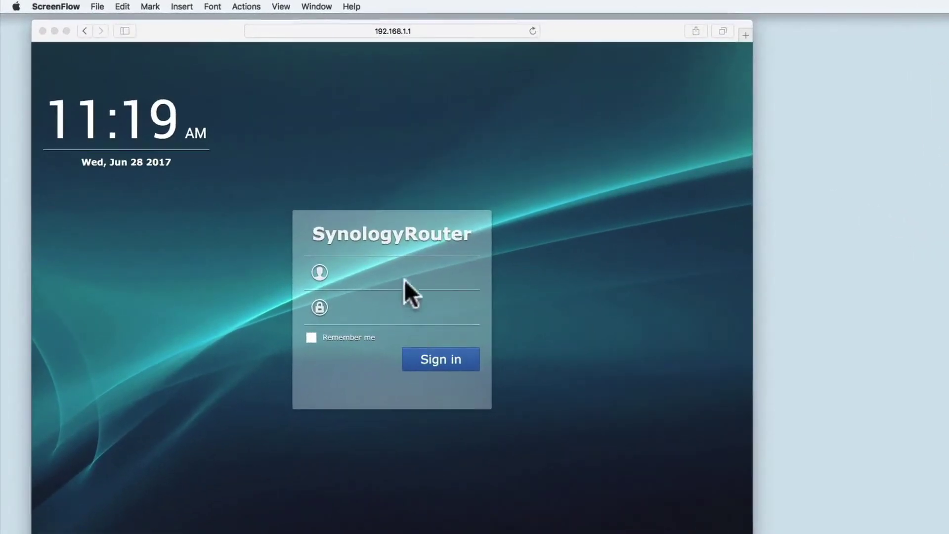
- Sign in to the router as admin with the account password, declining Safari's offer to save it
{"action": "left_click", "coordinate": [335, 225]}
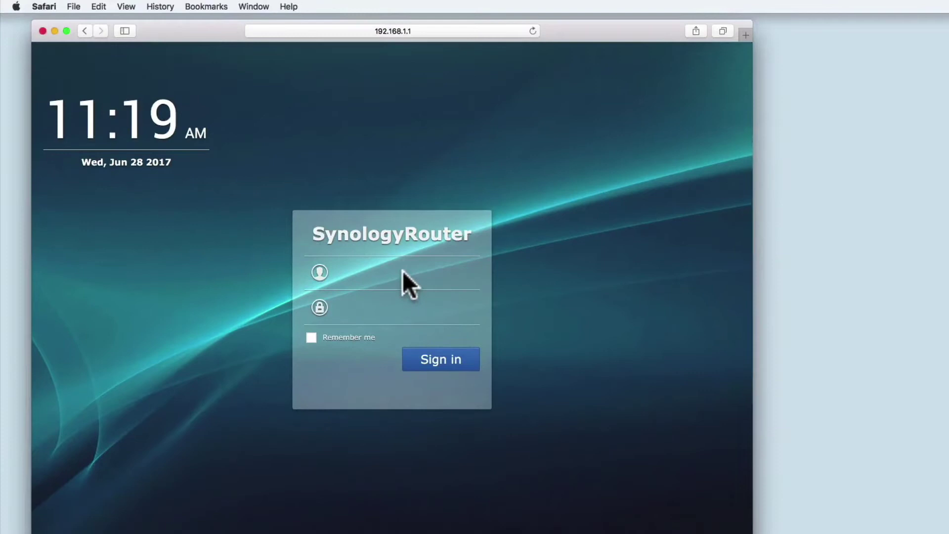
{"action": "type", "text": "admin"}
{"action": "key", "text": "Tab"}
{"action": "type", "text": "•••••••••"}
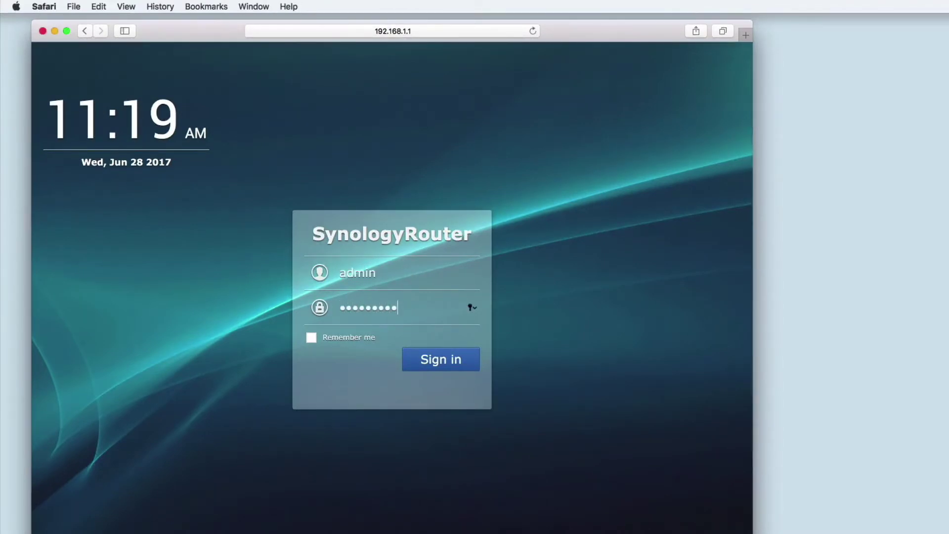
{"action": "key", "text": "Return"}
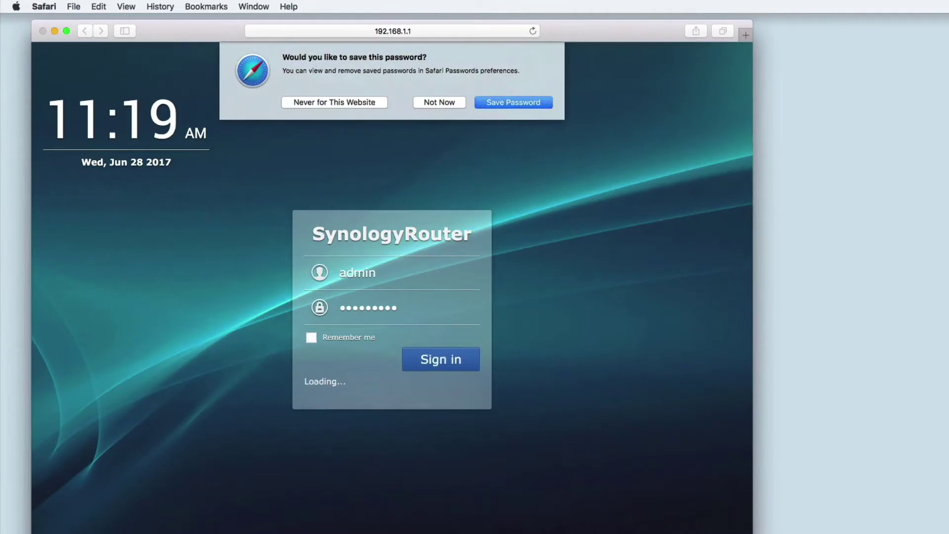
{"action": "left_click", "coordinate": [450, 101]}
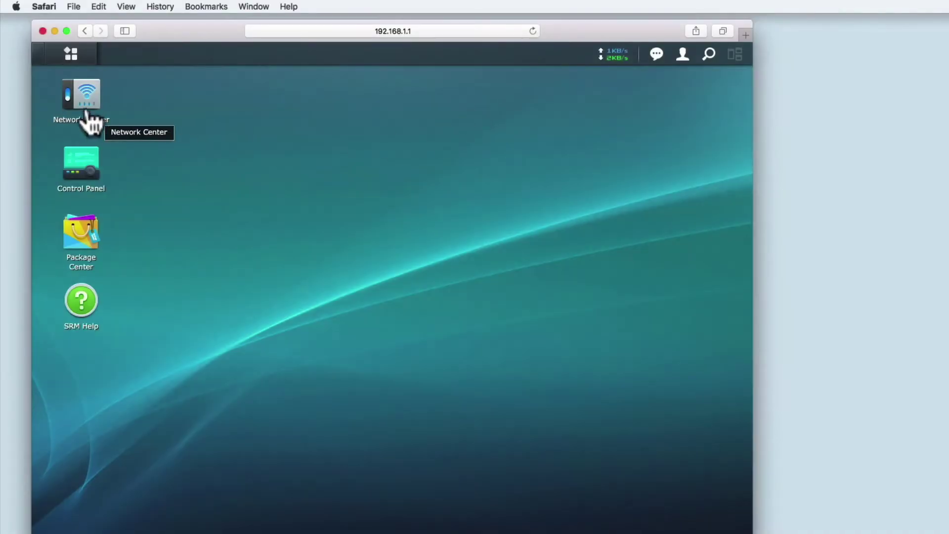
- Open Network Center's Traffic Control page showing the iMac, AppleTV and iPhone devices
{"action": "left_click", "coordinate": [85, 106]}
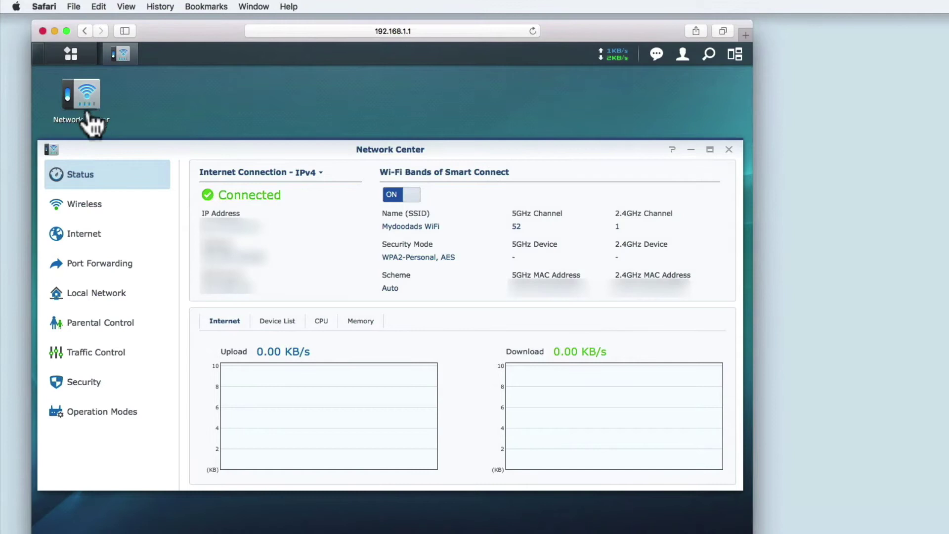
{"action": "left_click", "coordinate": [92, 351]}
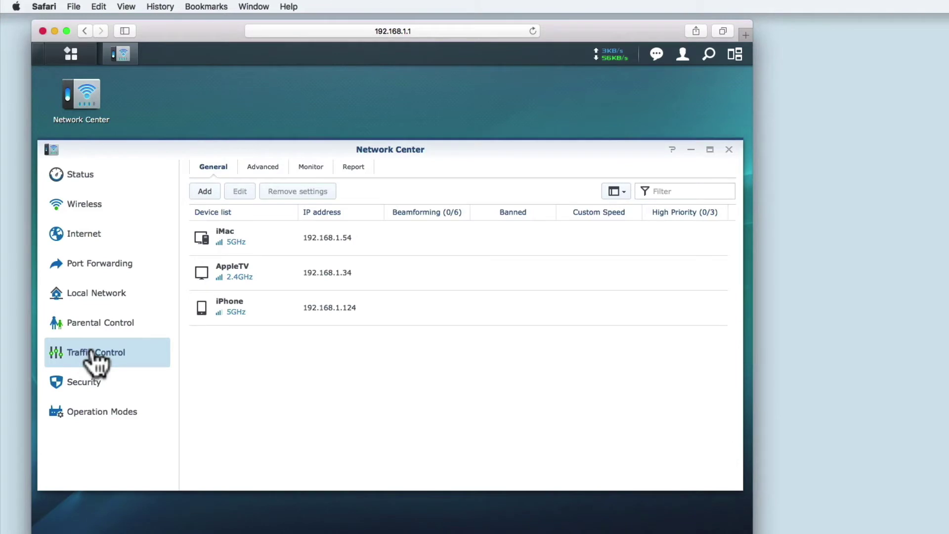
{"action": "mouse_move", "coordinate": [240, 306]}
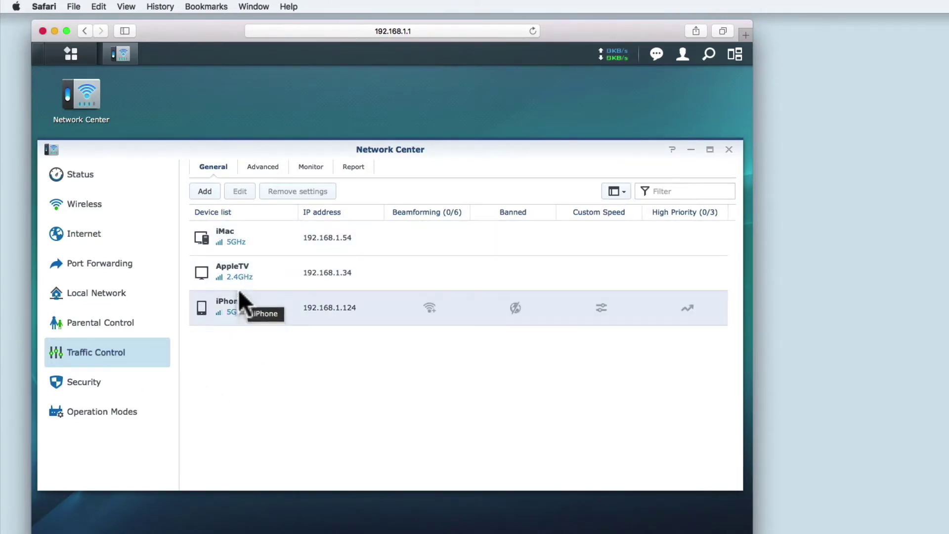
{"action": "mouse_move", "coordinate": [233, 244]}
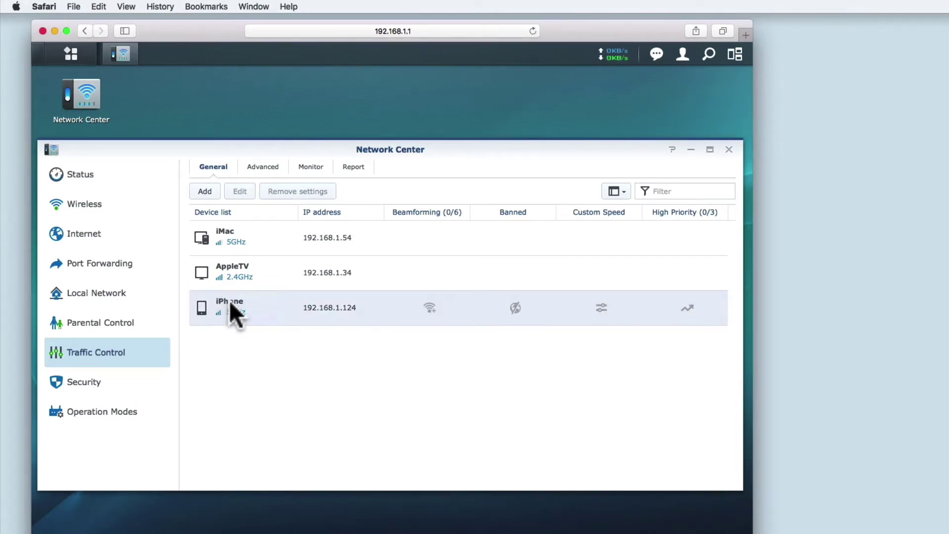
- Rename the iPhone device to 'Mydoodads iPhone', give it the smartphone image and save
{"action": "double_click", "coordinate": [229, 300]}
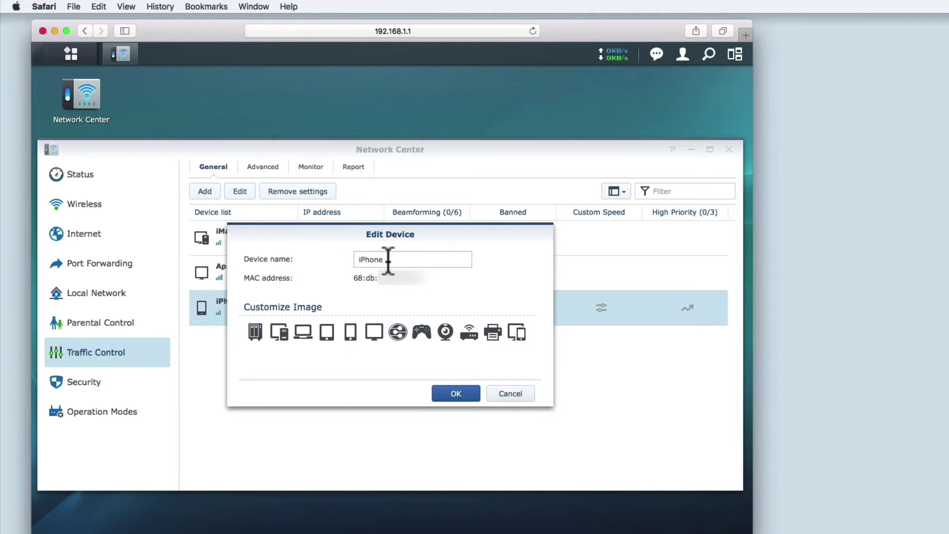
{"action": "left_click_drag", "start_coordinate": [387, 262], "coordinate": [348, 260]}
{"action": "type", "text": "mydoodads iphone"}
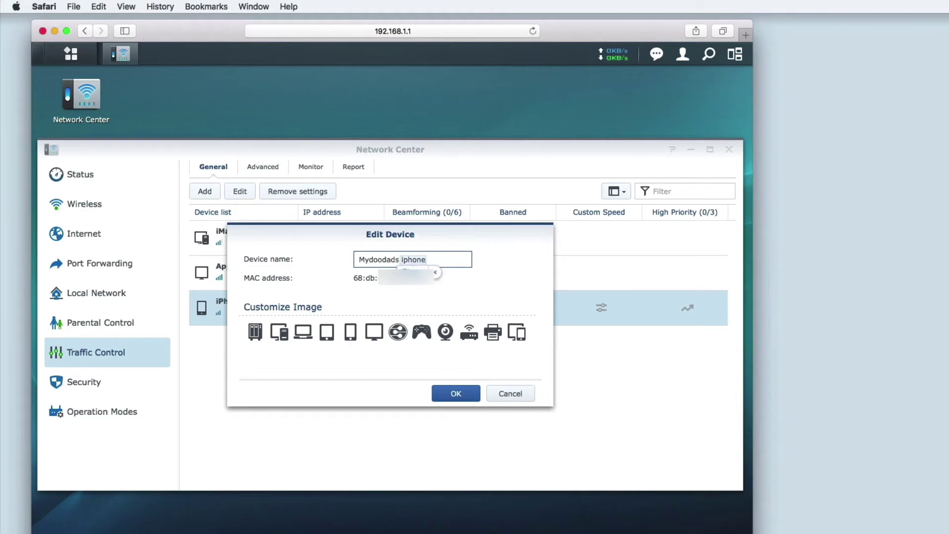
{"action": "left_click", "coordinate": [408, 271]}
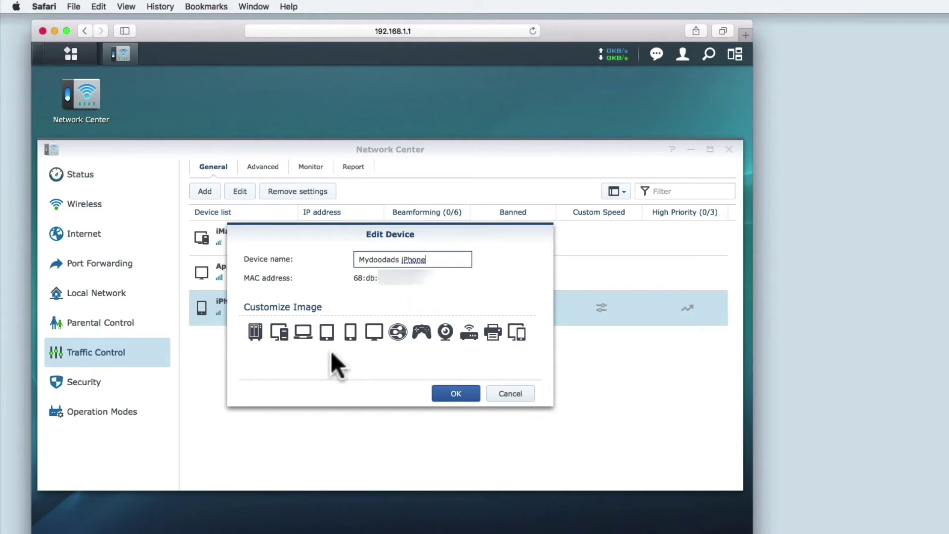
{"action": "left_click", "coordinate": [349, 338]}
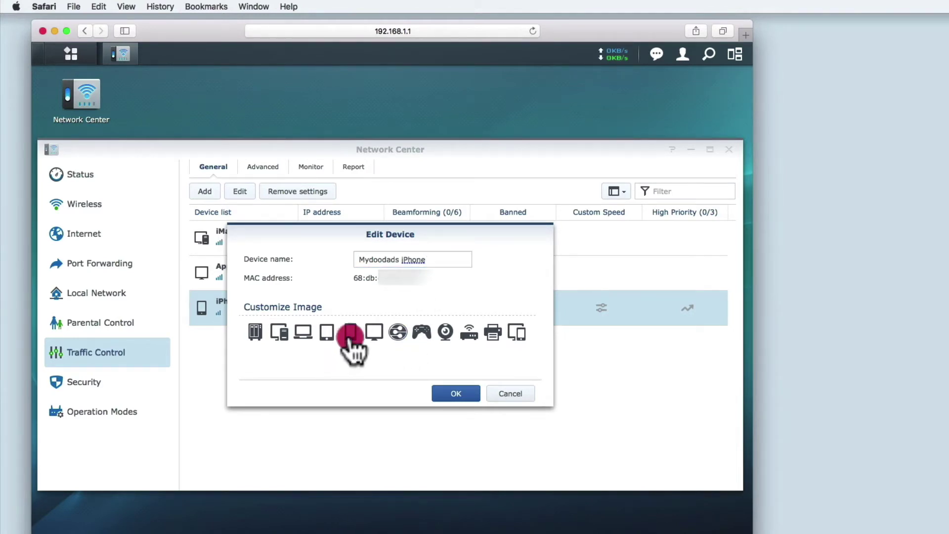
{"action": "left_click", "coordinate": [449, 394]}
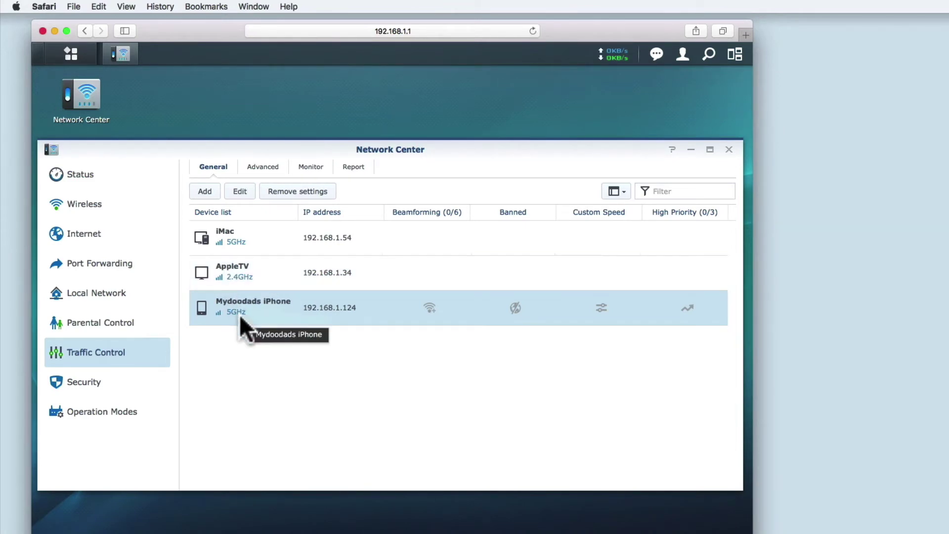
- Enable beamforming on the Mydoodads iPhone row of the General tab
{"action": "left_click", "coordinate": [429, 309]}
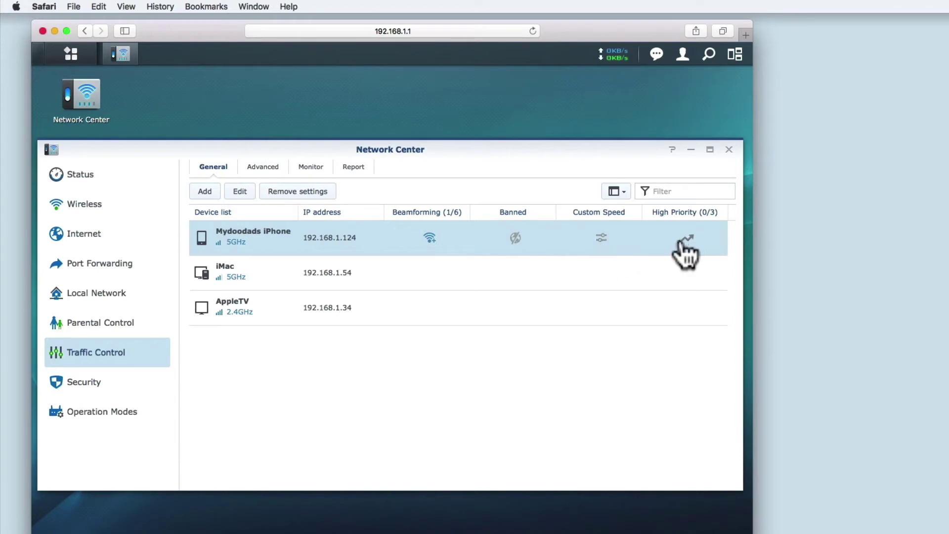
- Switch to the advanced bandwidth rules and enable traffic control in its settings
{"action": "left_click", "coordinate": [601, 238]}
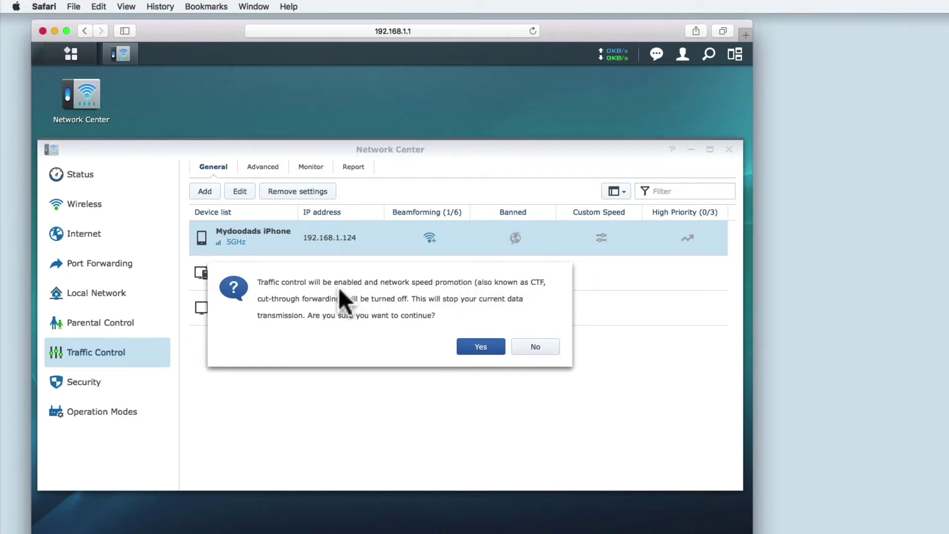
{"action": "left_click", "coordinate": [536, 348]}
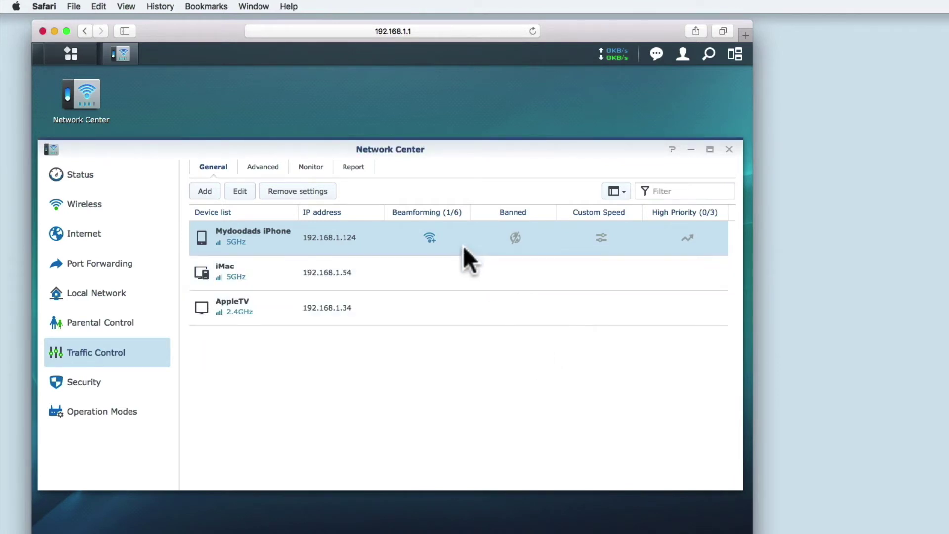
{"action": "left_click", "coordinate": [257, 170]}
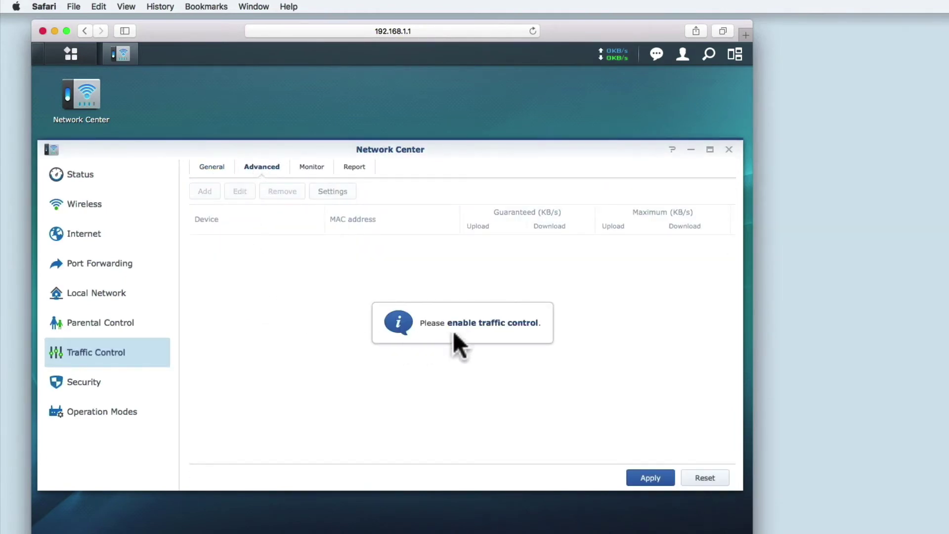
{"action": "left_click", "coordinate": [525, 327]}
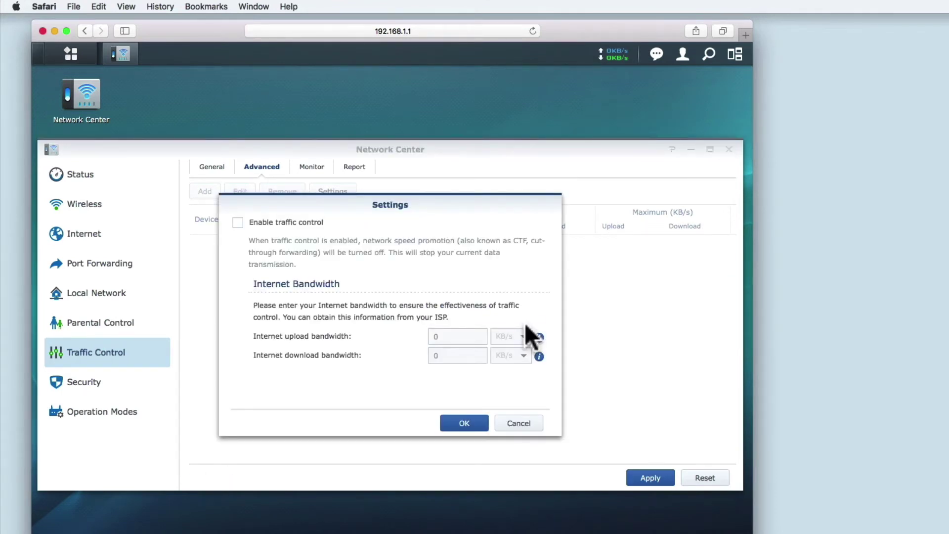
{"action": "left_click", "coordinate": [237, 223]}
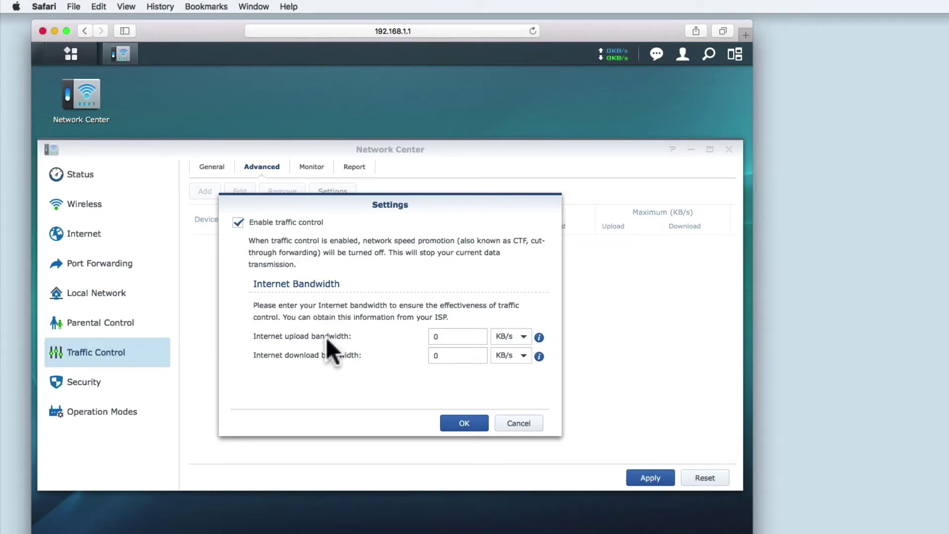
- Set Internet upload bandwidth to 763 KB/s and download to 4338 KB/s, then save
{"action": "left_click", "coordinate": [498, 344]}
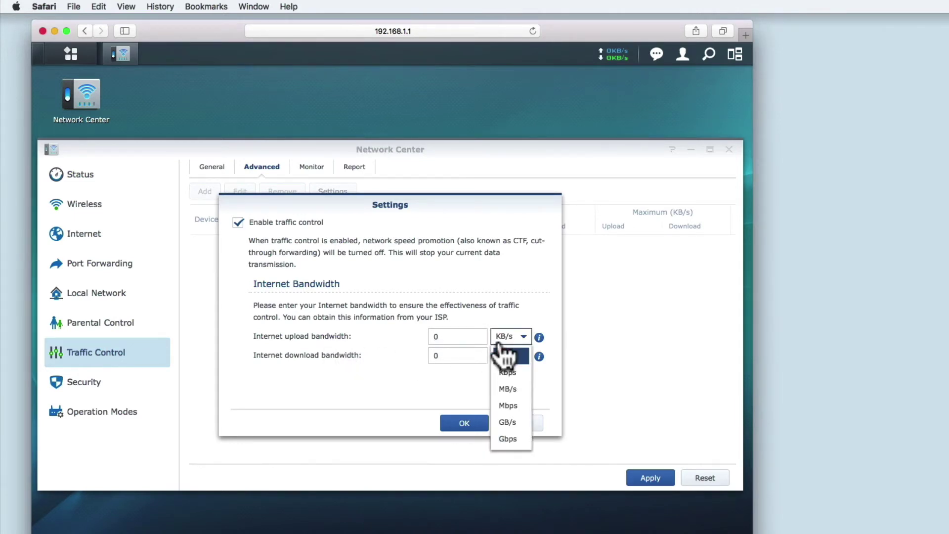
{"action": "left_click", "coordinate": [454, 336]}
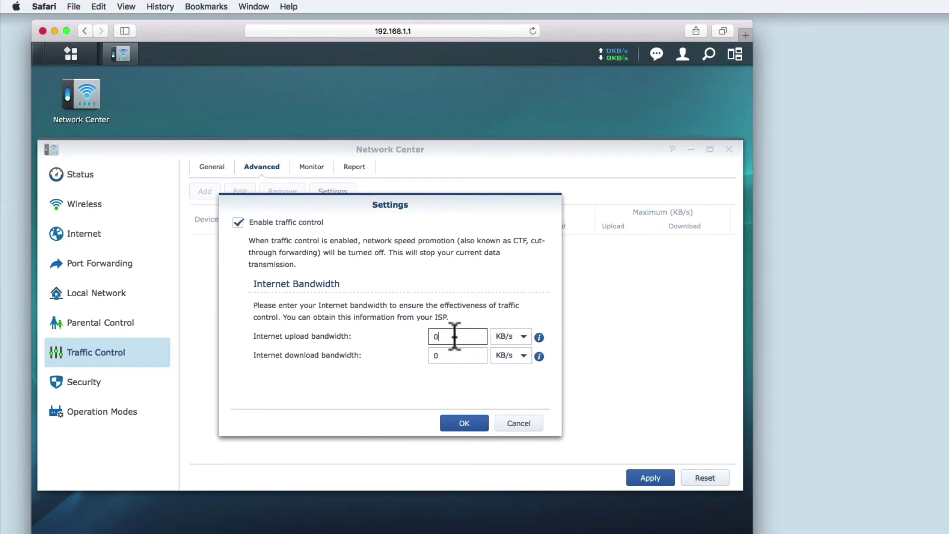
{"action": "key", "text": "BackSpace"}
{"action": "type", "text": "763"}
{"action": "key", "text": "Tab"}
{"action": "key", "text": "Tab"}
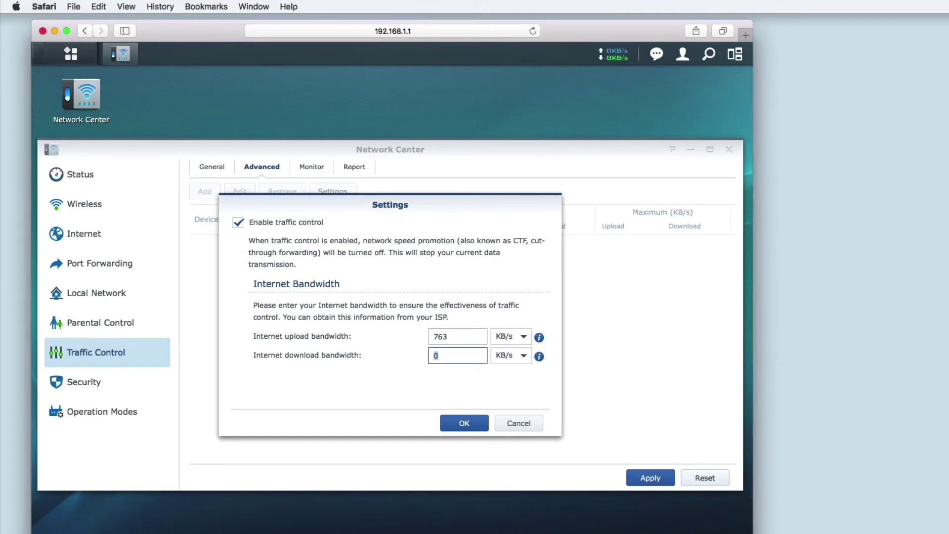
{"action": "type", "text": "4338"}
{"action": "left_click", "coordinate": [455, 424]}
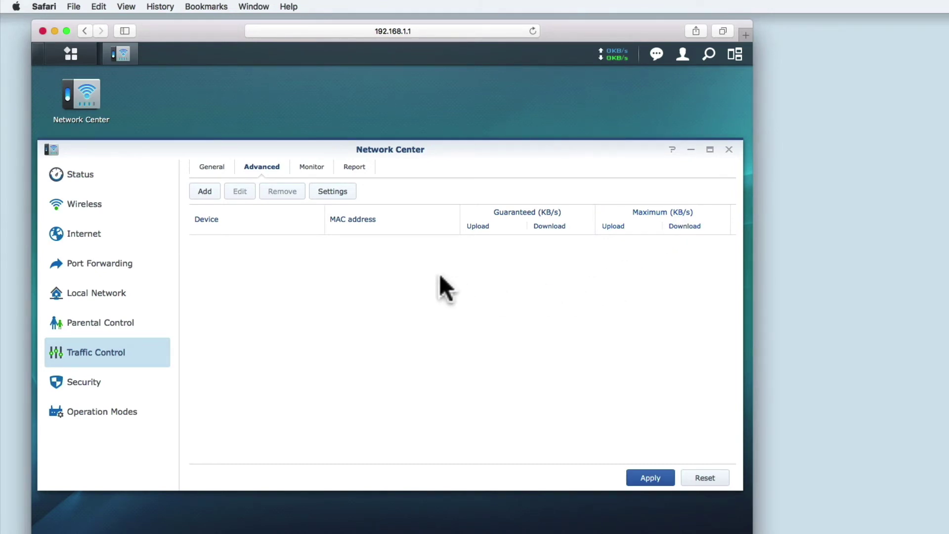
- Add a new device rule with AppleTV chosen as the device, its MAC auto-filled
{"action": "left_click", "coordinate": [205, 192]}
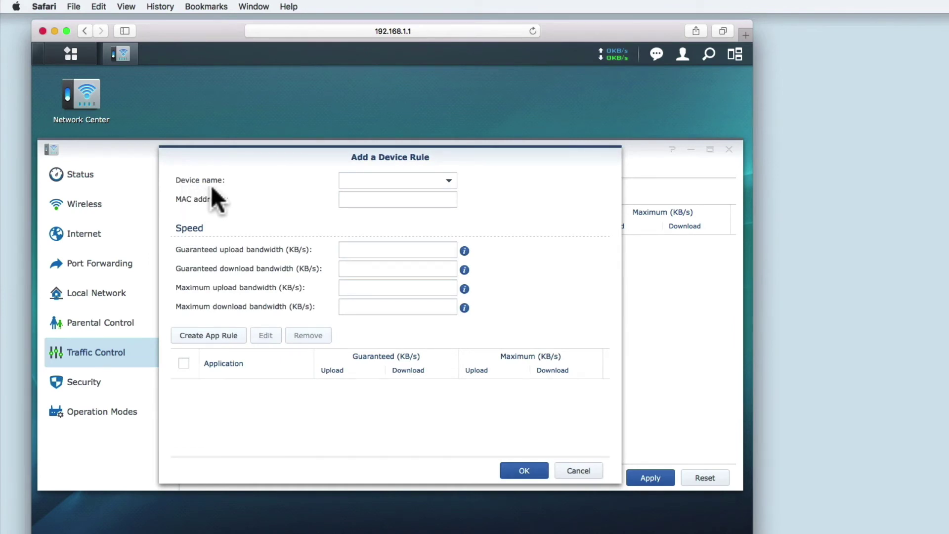
{"action": "left_click", "coordinate": [449, 180]}
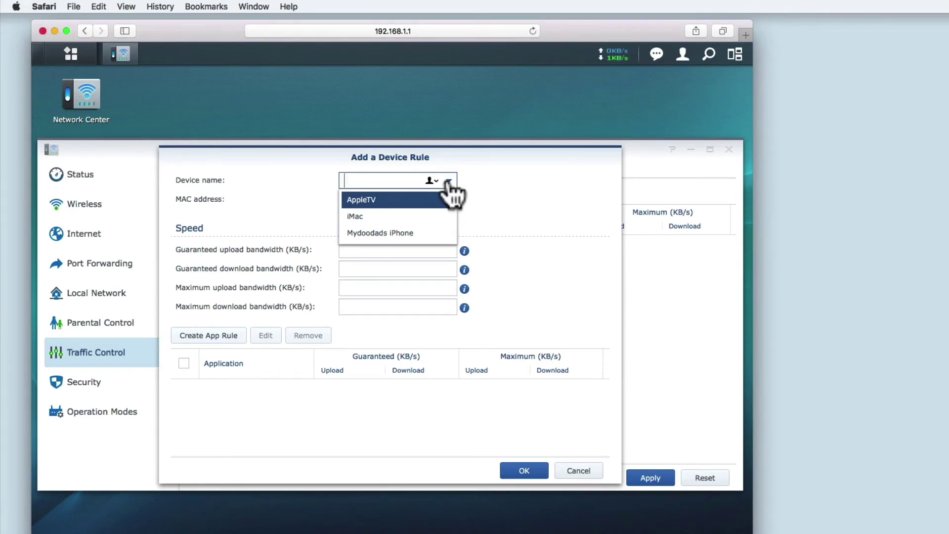
{"action": "left_click", "coordinate": [364, 200]}
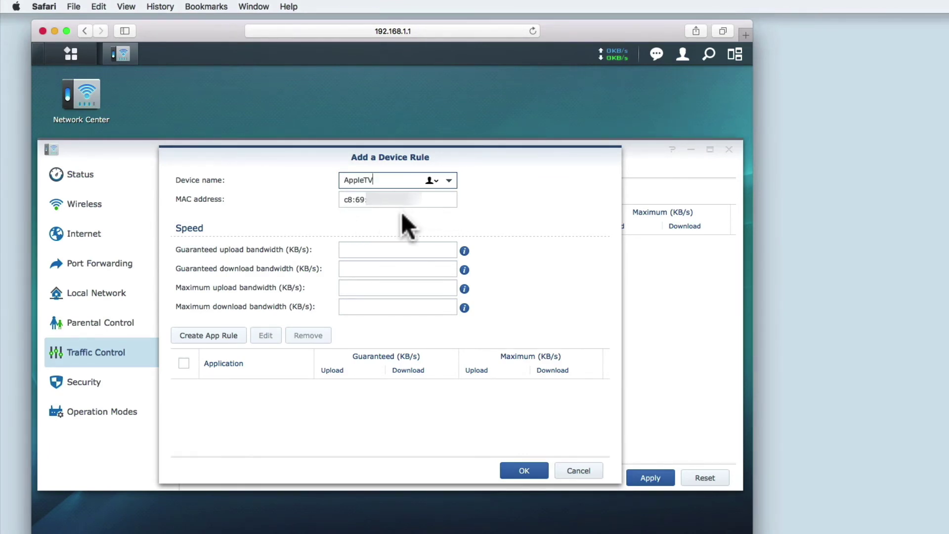
{"action": "left_click", "coordinate": [362, 248]}
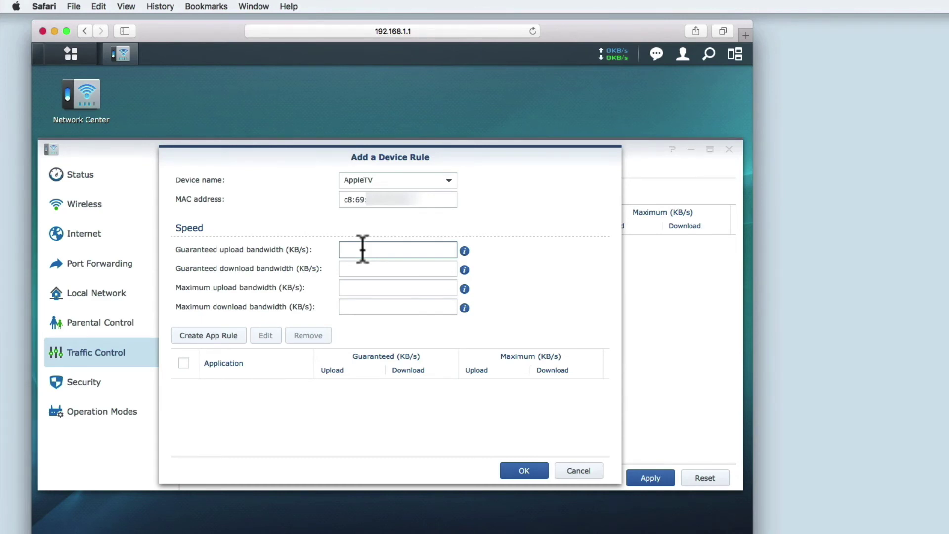
- Enter guaranteed 120/625 KB/s and maximum 150/800 KB/s upload/download for AppleTV
{"action": "type", "text": "120"}
{"action": "key", "text": "Tab"}
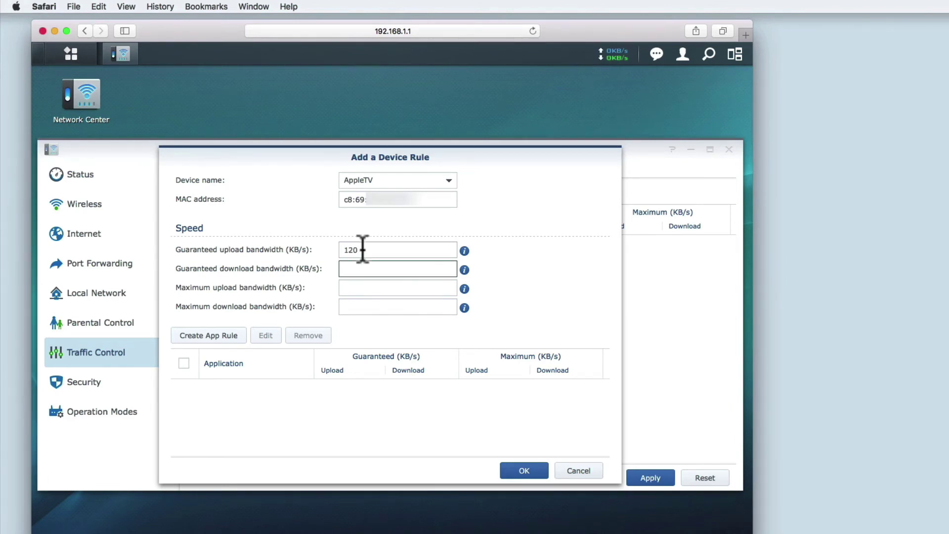
{"action": "type", "text": "625"}
{"action": "key", "text": "Tab"}
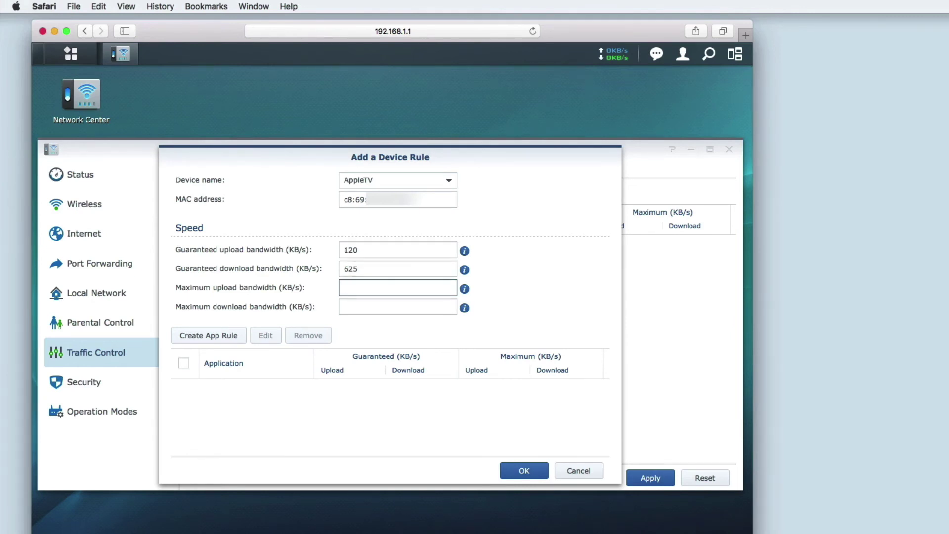
{"action": "type", "text": "150"}
{"action": "left_click", "coordinate": [397, 307]}
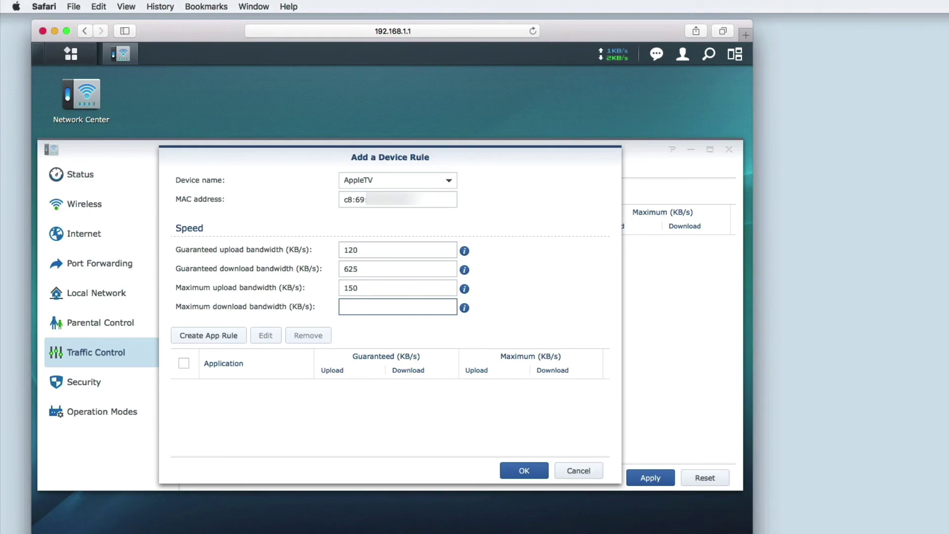
{"action": "type", "text": "800"}
{"action": "left_click", "coordinate": [227, 337]}
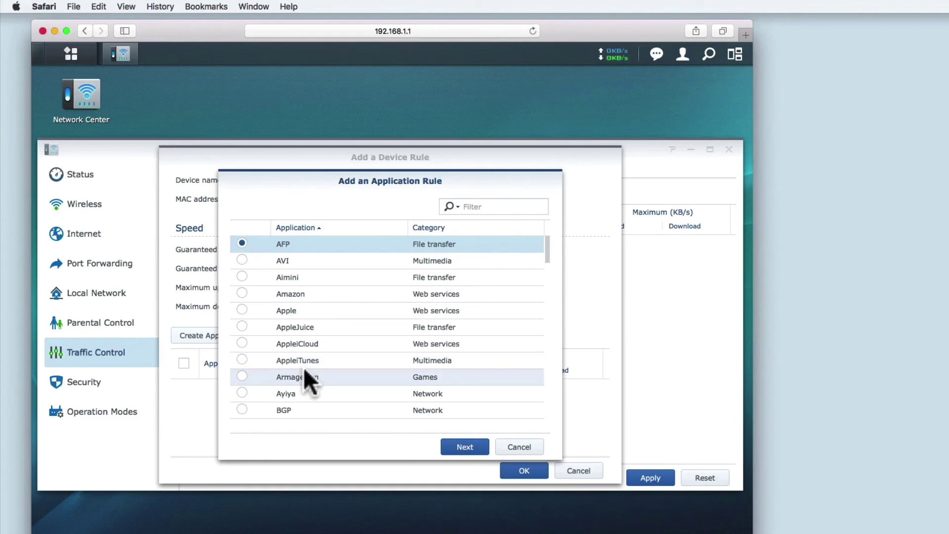
{"action": "left_click", "coordinate": [518, 446]}
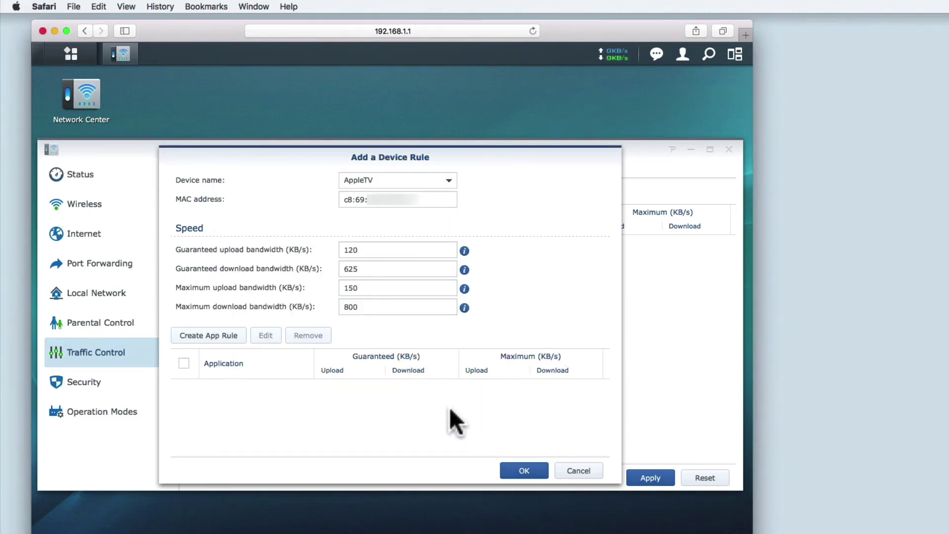
- Confirm the AppleTV device rule and apply it so AppleTV shows a custom speed
{"action": "left_click", "coordinate": [524, 470]}
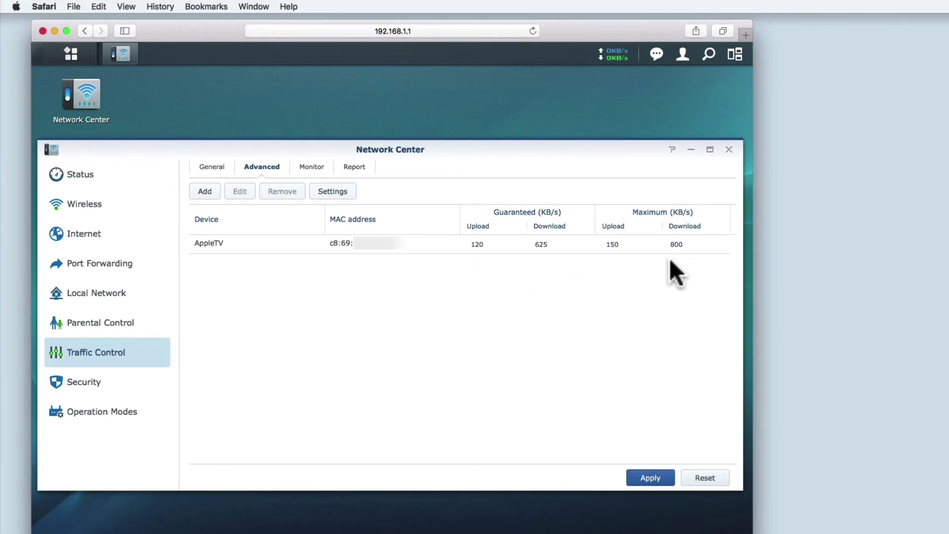
{"action": "left_click", "coordinate": [648, 480]}
- Mark AppleTV as High Priority in the General device list, making the count 1/3
{"action": "left_click", "coordinate": [203, 167]}
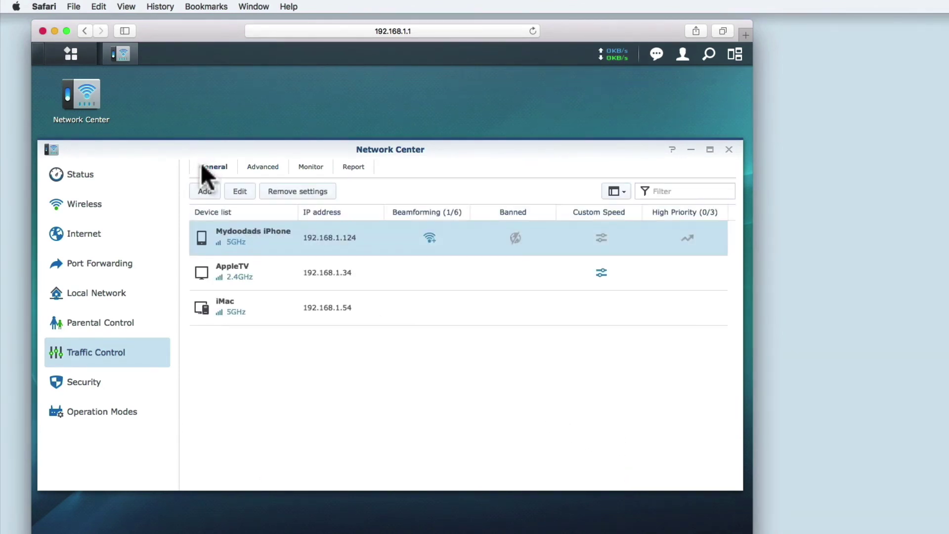
{"action": "mouse_move", "coordinate": [262, 281]}
{"action": "mouse_move", "coordinate": [657, 283]}
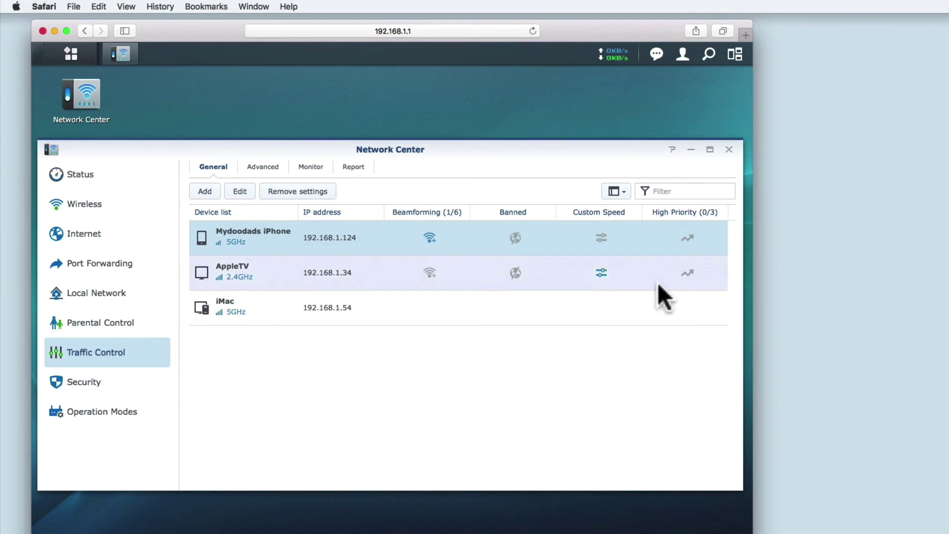
{"action": "left_click", "coordinate": [687, 272]}
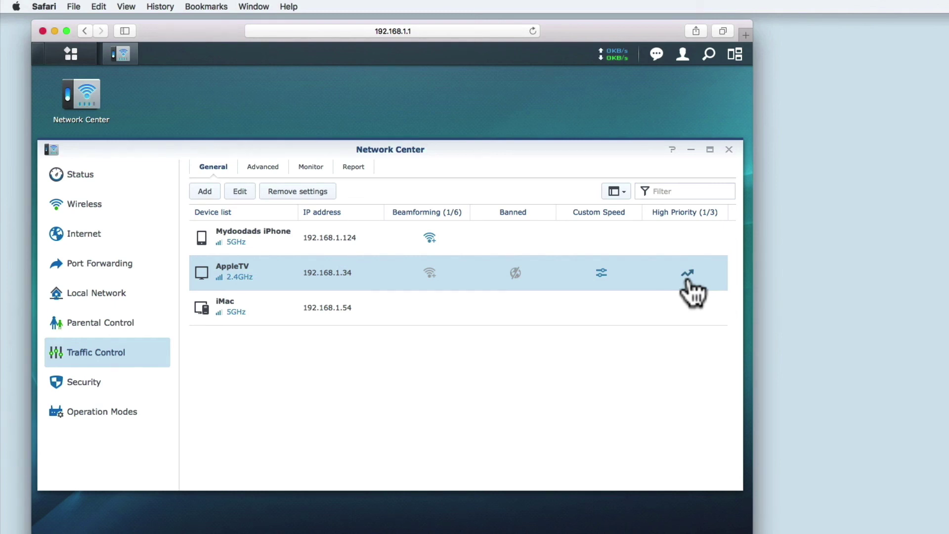
- Open the Edit Device Rule dialog for the Mydoodads iPhone's custom speed
{"action": "left_click", "coordinate": [602, 238]}
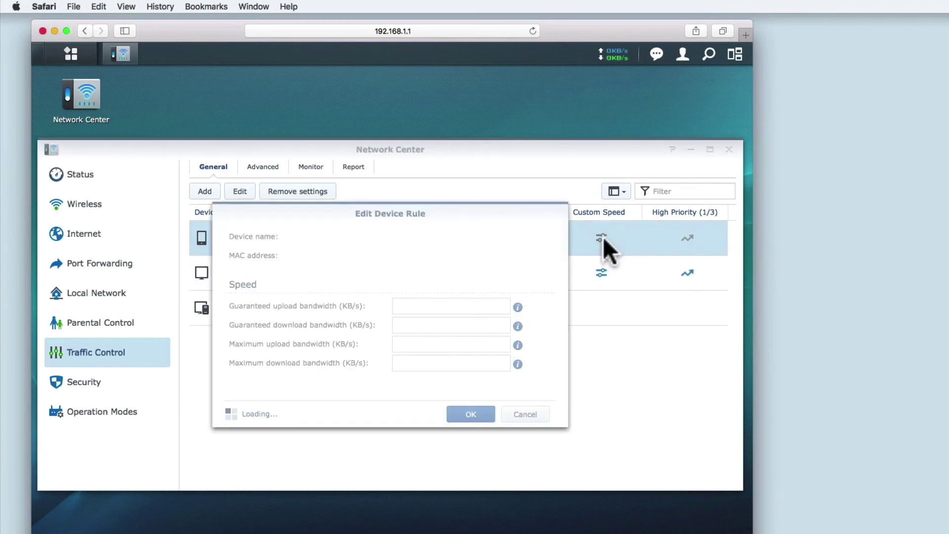